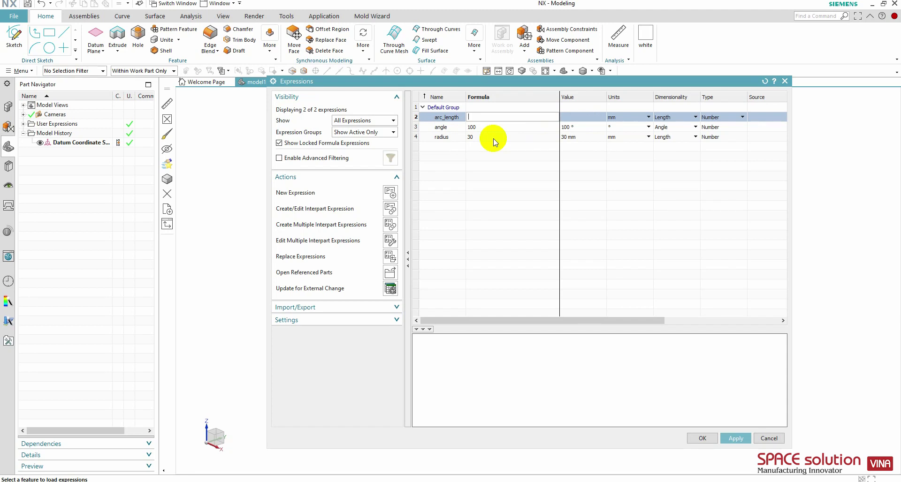
Complete the arc_length expression with the formula angle*radius.
{"action": "type", "text": "ang"}
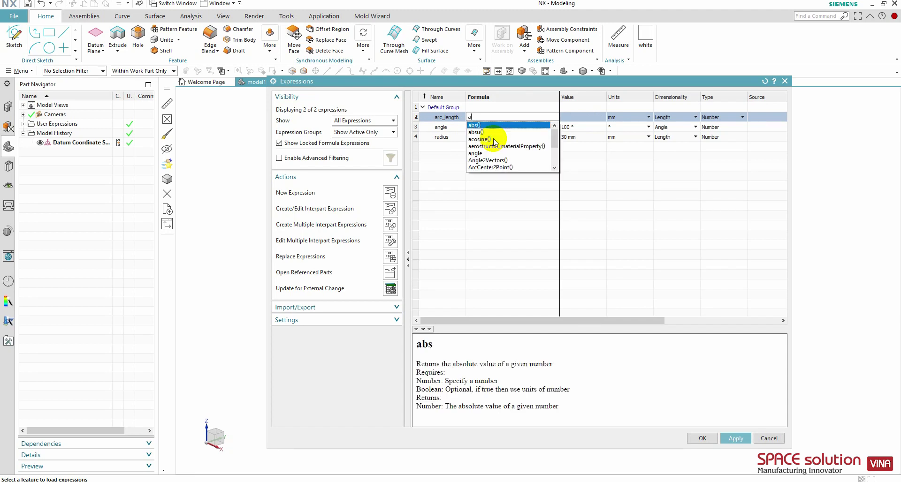
{"action": "left_click", "coordinate": [476, 126]}
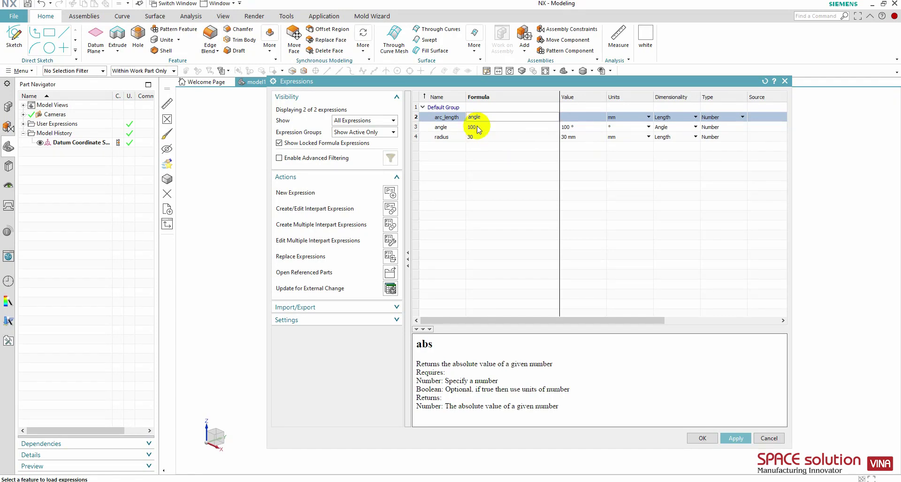
{"action": "type", "text": "*ra"}
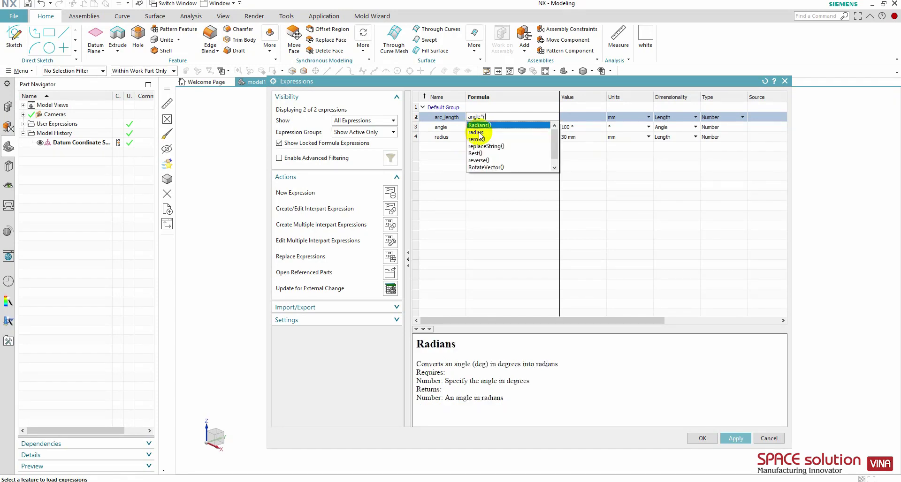
{"action": "left_click", "coordinate": [476, 133]}
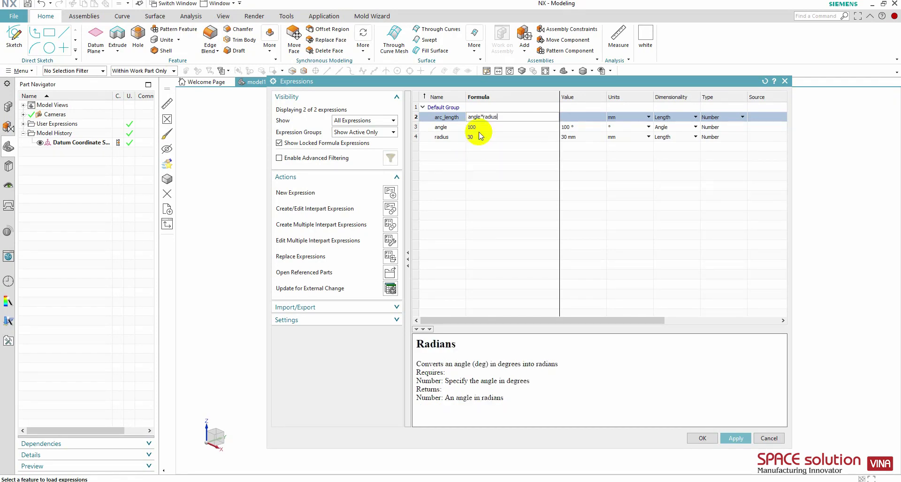
{"action": "key", "text": "Return"}
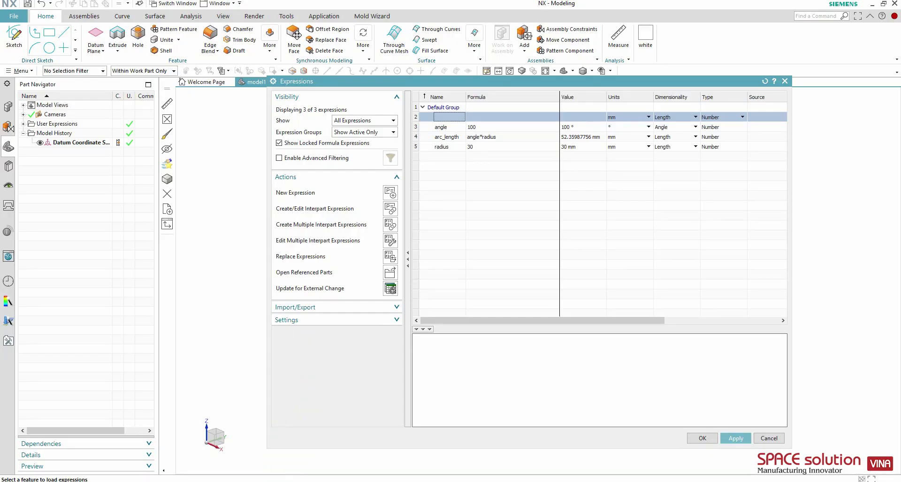
Switch to Calculator and compute the arc length by hand as 2 × π × 30 × 100 ÷ 360.
{"action": "key", "text": "alt+Tab"}
{"action": "type", "text": "2*"}
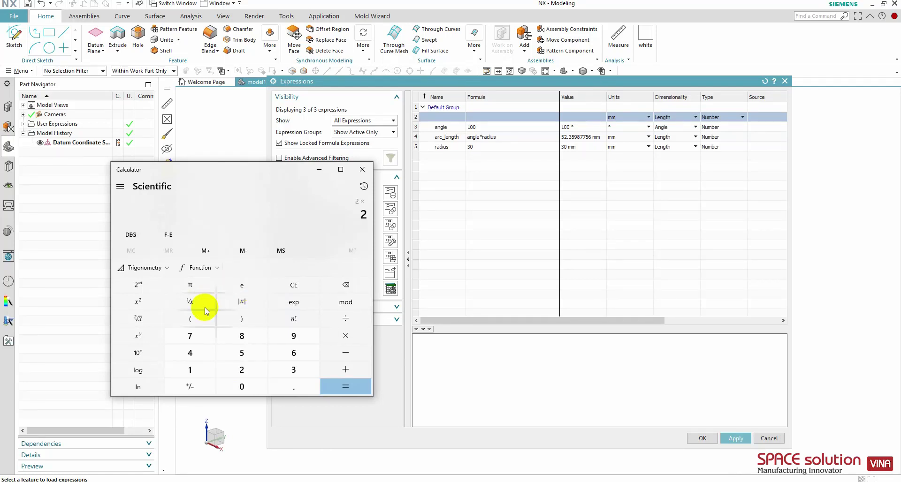
{"action": "left_click", "coordinate": [195, 286]}
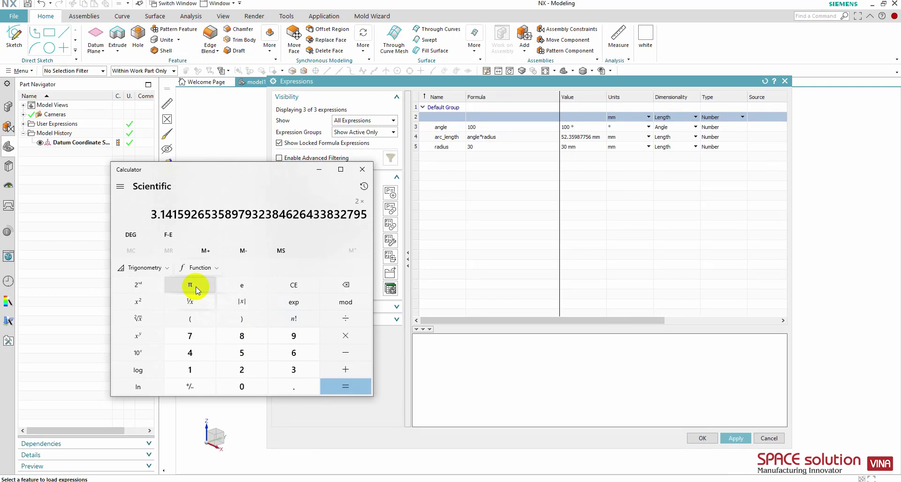
{"action": "key", "text": "asterisk"}
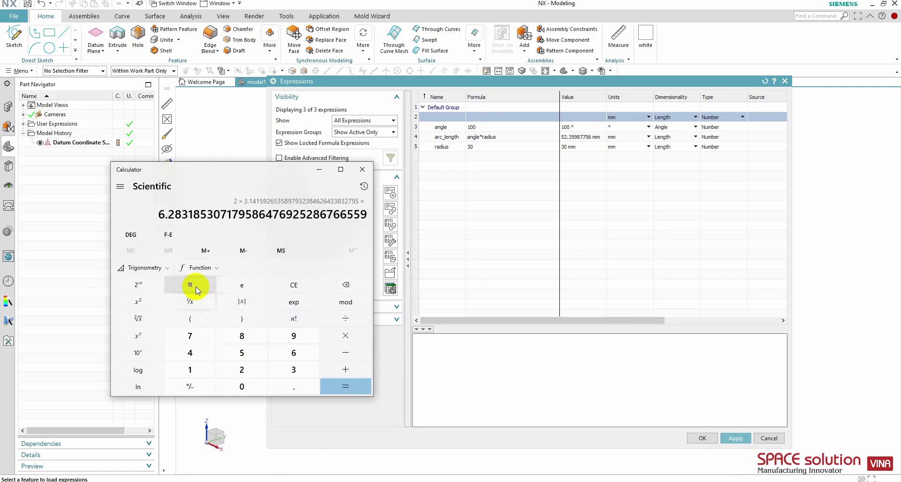
{"action": "type", "text": "30"}
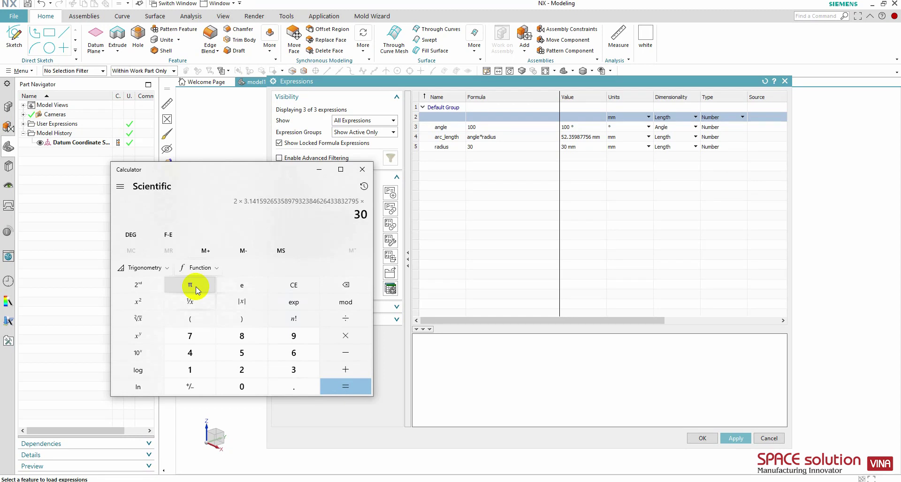
{"action": "key", "text": "asterisk"}
{"action": "type", "text": "100"}
{"action": "key", "text": "slash"}
{"action": "type", "text": "360"}
{"action": "key", "text": "Return"}
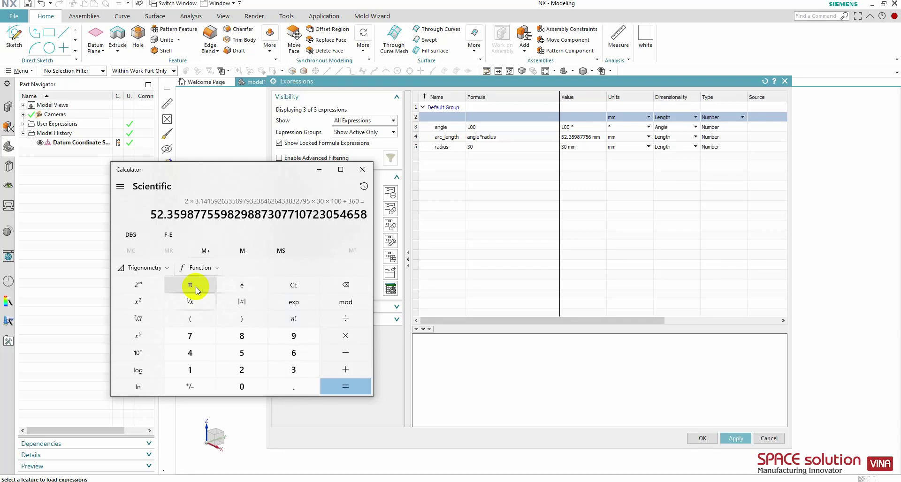
Move the calculator off the expression formulas, compute 180 ÷ π and minimize the calculator.
{"action": "left_click_drag", "start_coordinate": [295, 174], "coordinate": [668, 166]}
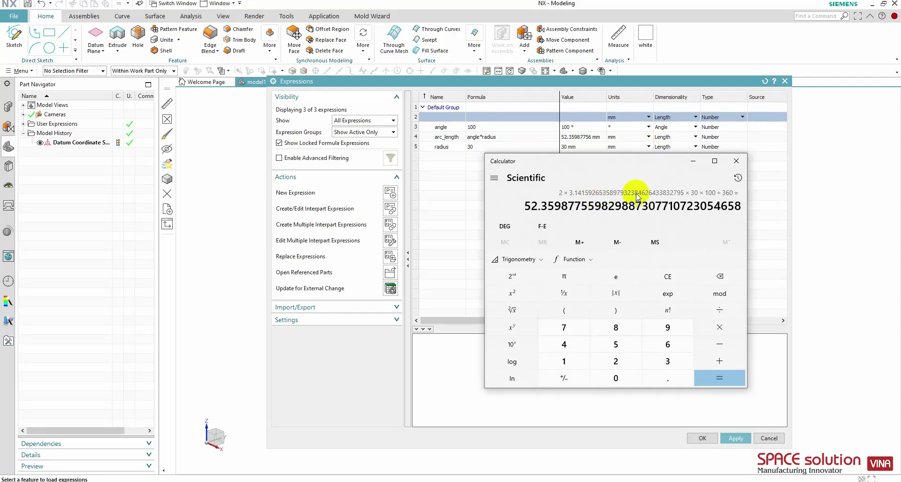
{"action": "left_click", "coordinate": [563, 361]}
{"action": "left_click", "coordinate": [612, 328]}
{"action": "left_click", "coordinate": [618, 377]}
{"action": "left_click", "coordinate": [719, 318]}
{"action": "left_click", "coordinate": [564, 276]}
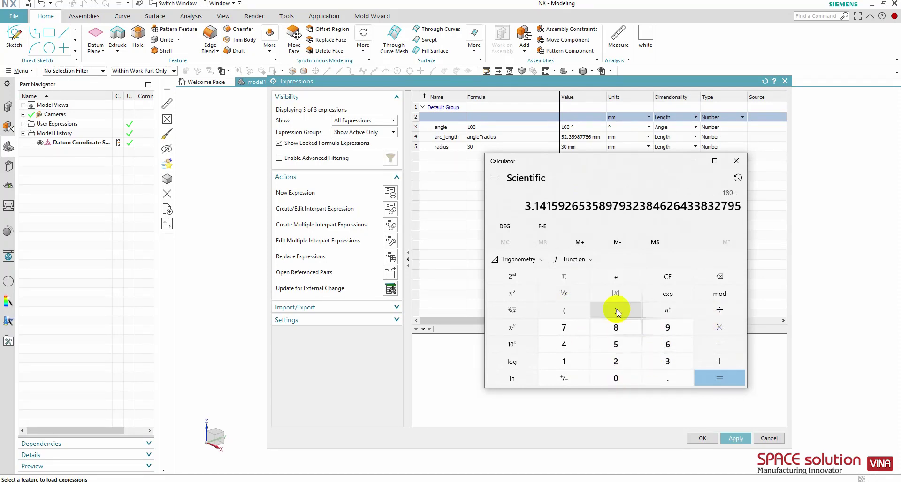
{"action": "left_click", "coordinate": [716, 375]}
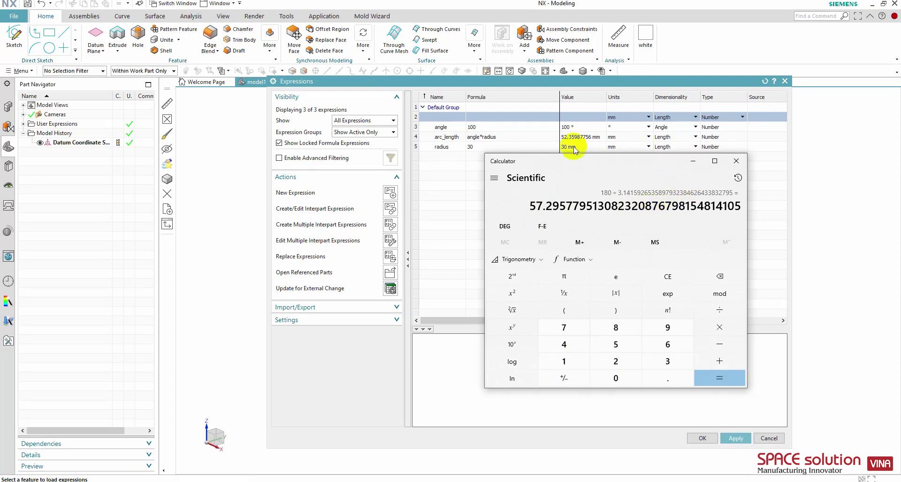
{"action": "left_click", "coordinate": [693, 160]}
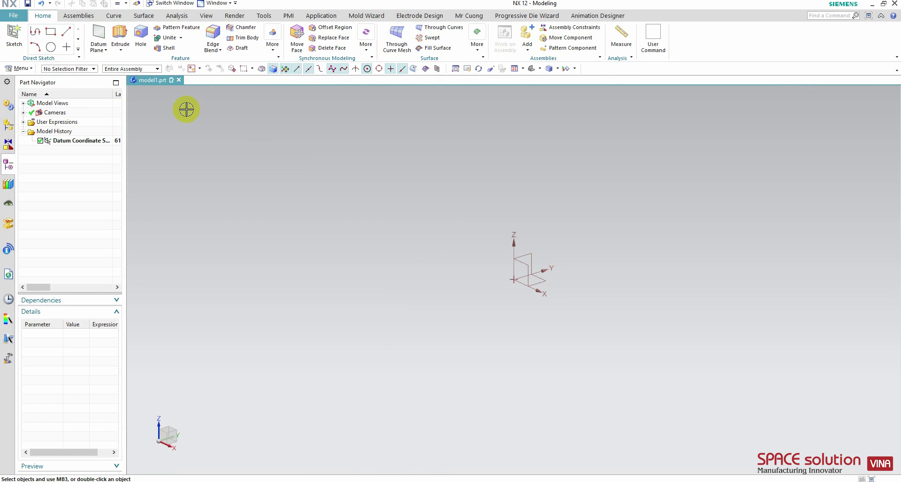
Open the part's expressions in NX 12 and name a new length expression arc_length.
{"action": "key", "text": "ctrl+e"}
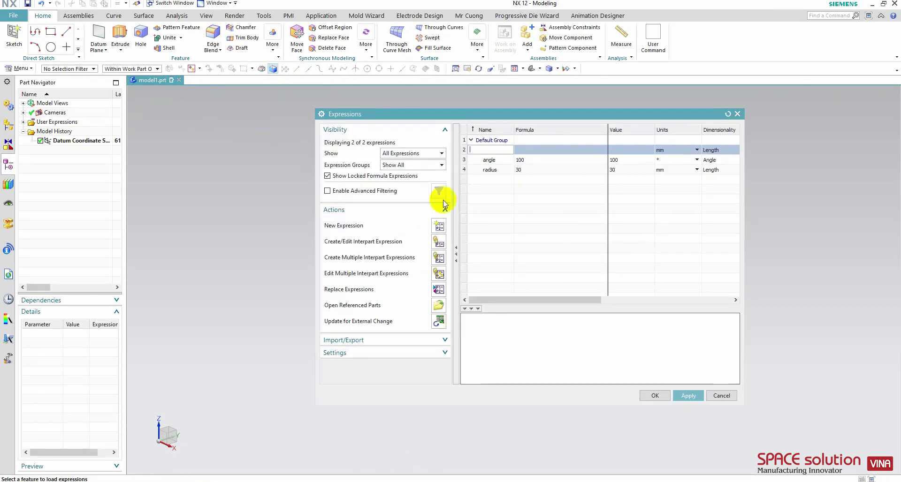
{"action": "left_click", "coordinate": [491, 152]}
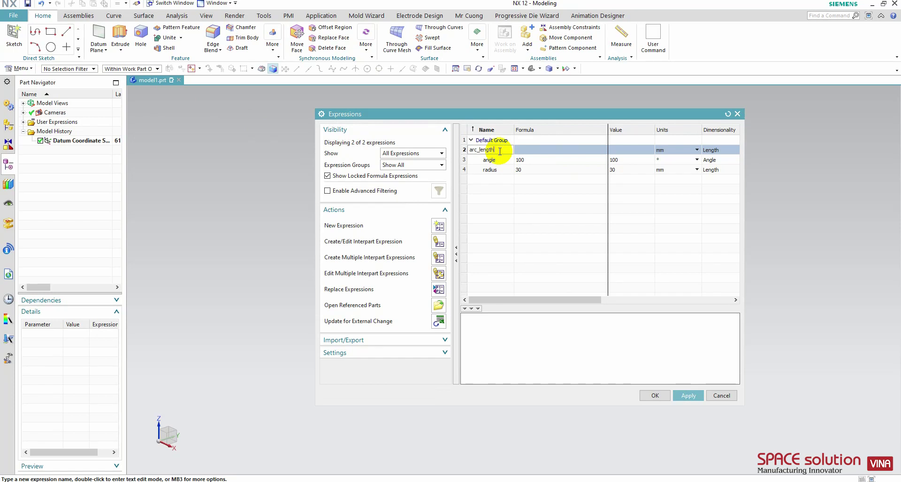
{"action": "left_click", "coordinate": [525, 149]}
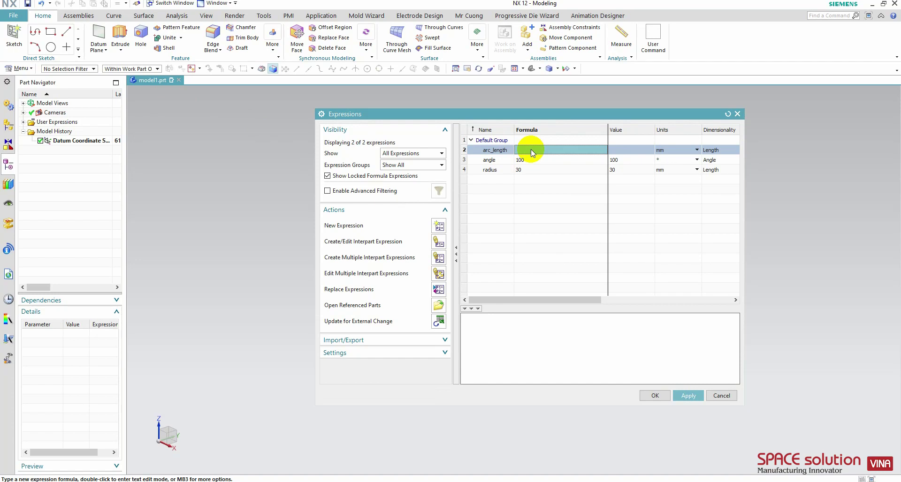
{"action": "left_click", "coordinate": [531, 149]}
{"action": "type", "text": "an"}
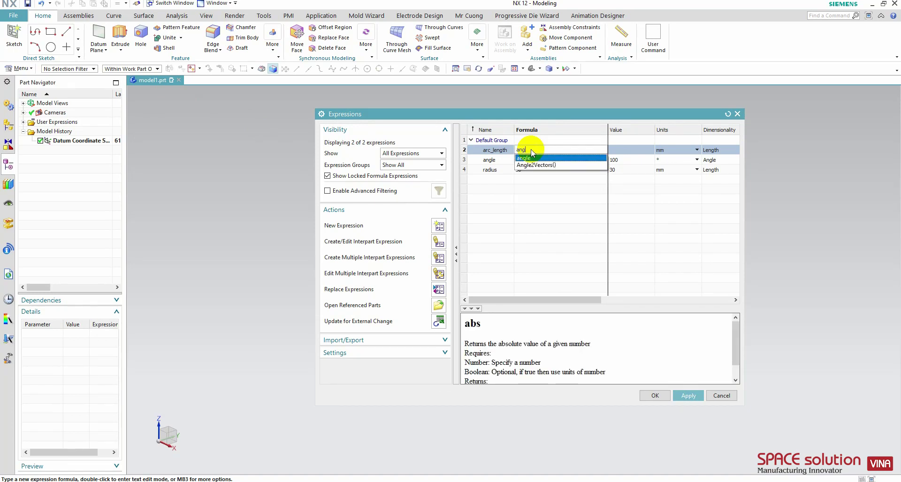
{"action": "type", "text": "g"}
{"action": "left_click", "coordinate": [532, 158]}
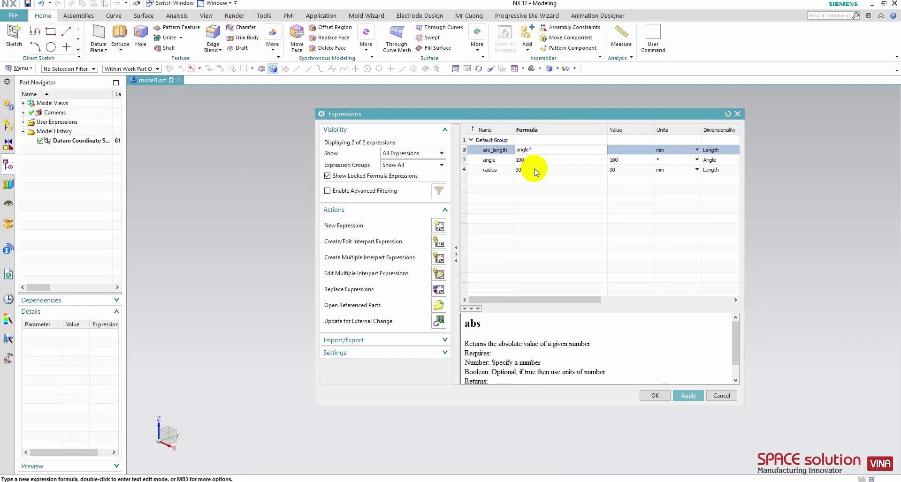
{"action": "type", "text": "*"}
Enter angle*radius as the formula of the new arc_length expression in NX 12.
{"action": "left_click", "coordinate": [540, 153]}
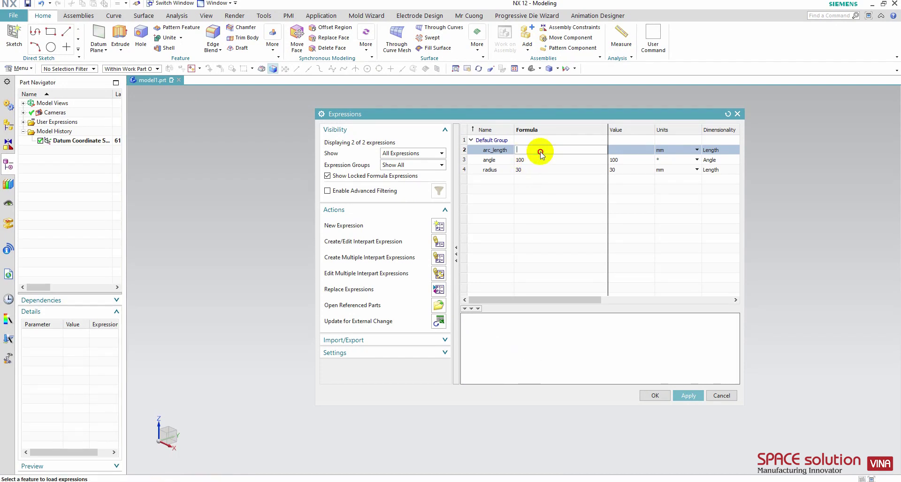
{"action": "type", "text": "an"}
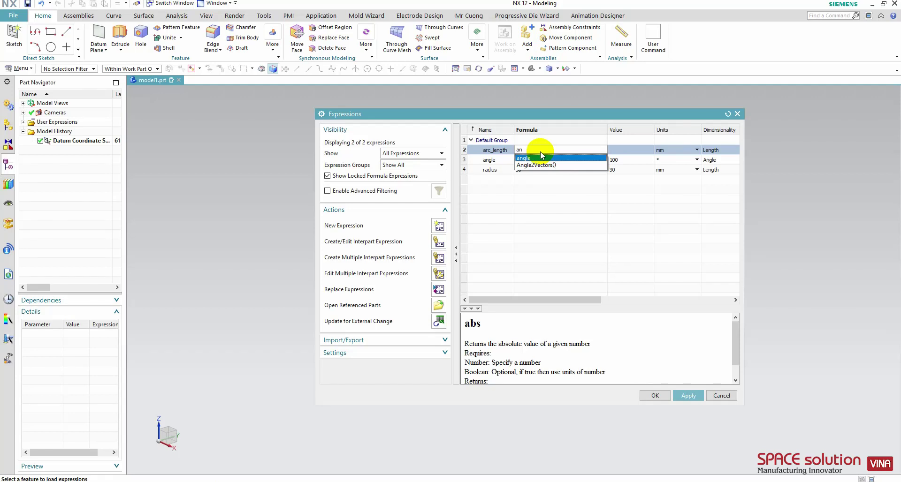
{"action": "left_click", "coordinate": [541, 159]}
{"action": "type", "text": "*ra"}
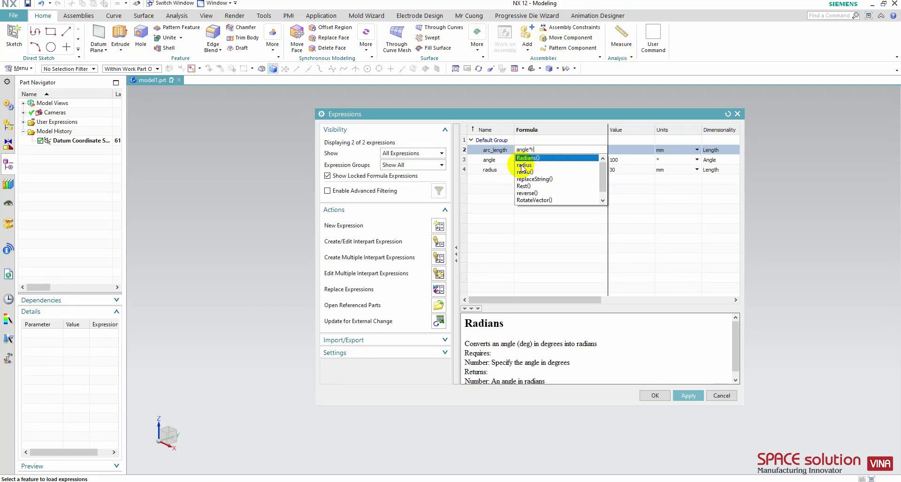
{"action": "left_click", "coordinate": [523, 165]}
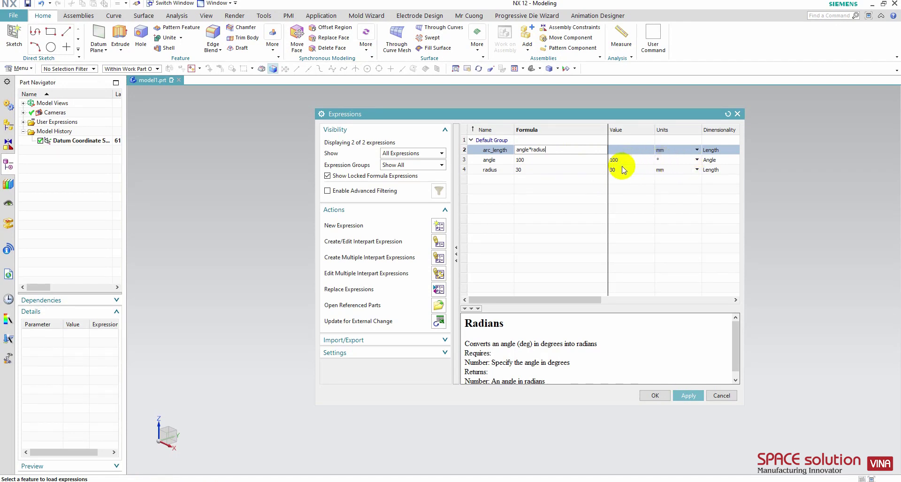
{"action": "key", "text": "Return"}
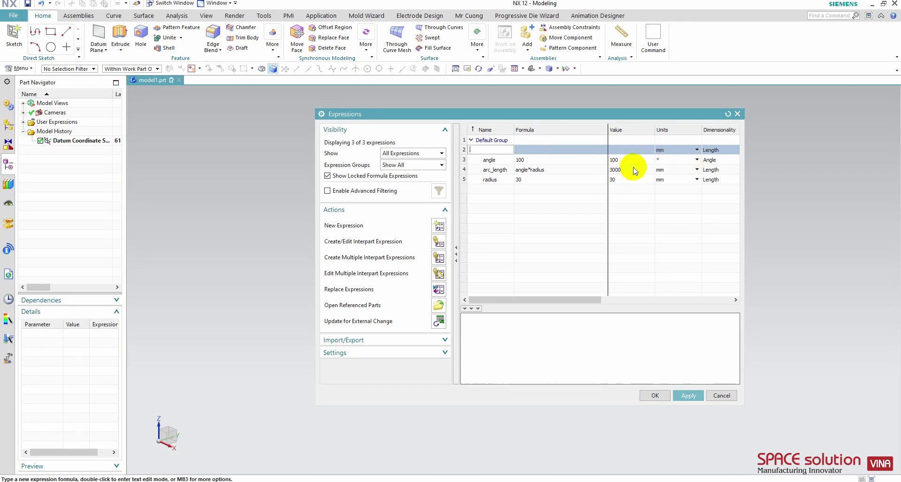
Replace the arc_length formula with 2*pi()*radius*angle/360.
{"action": "left_click", "coordinate": [613, 171]}
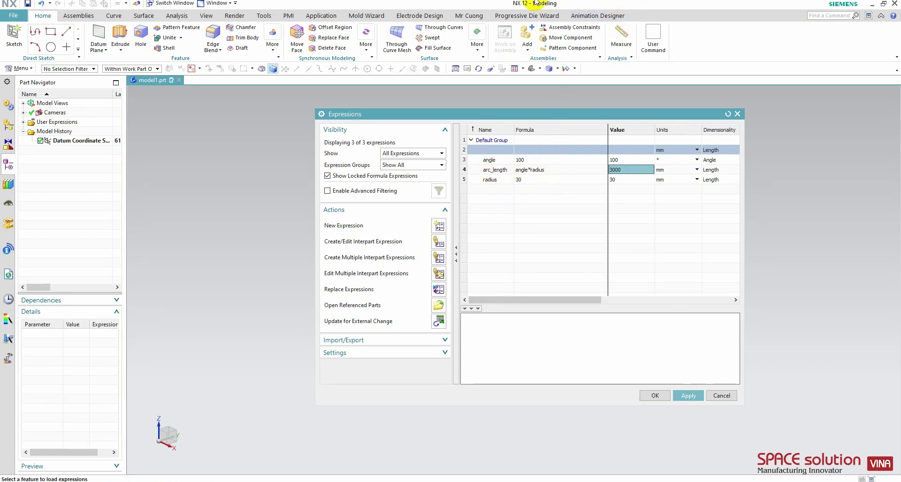
{"action": "left_click", "coordinate": [542, 171]}
{"action": "left_click", "coordinate": [551, 171]}
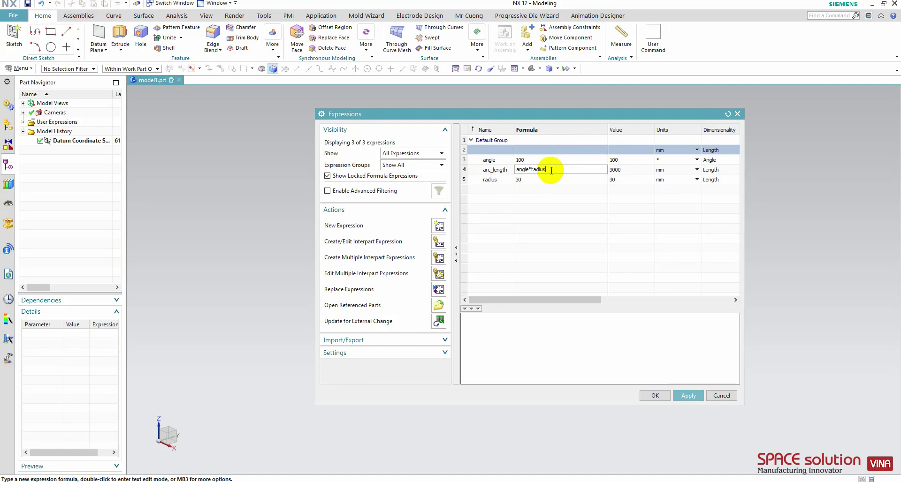
{"action": "key", "text": "BackSpace"}
{"action": "key", "text": "BackSpace"}
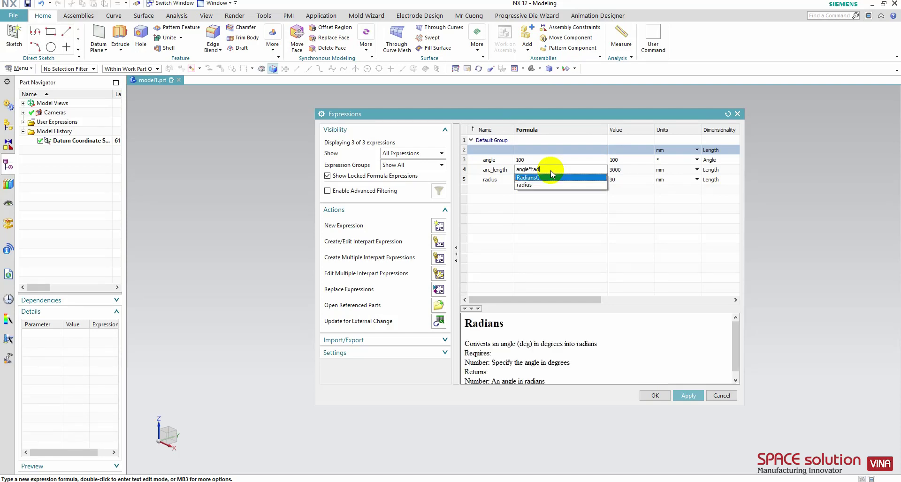
{"action": "key", "text": "BackSpace"}
{"action": "key", "text": "BackSpace"}
{"action": "key", "text": "BackSpace"}
{"action": "key", "text": "BackSpace"}
{"action": "key", "text": "BackSpace"}
{"action": "key", "text": "BackSpace"}
{"action": "key", "text": "BackSpace"}
{"action": "key", "text": "BackSpace"}
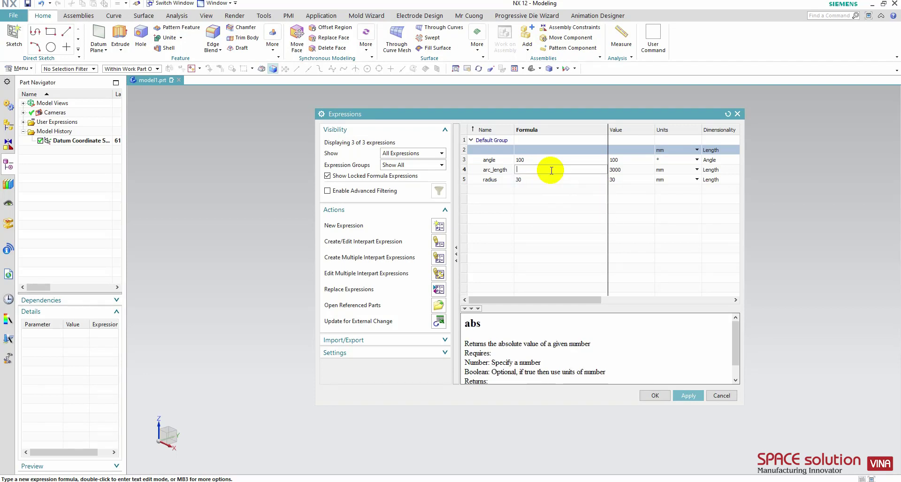
{"action": "type", "text": "2*pi()*r"}
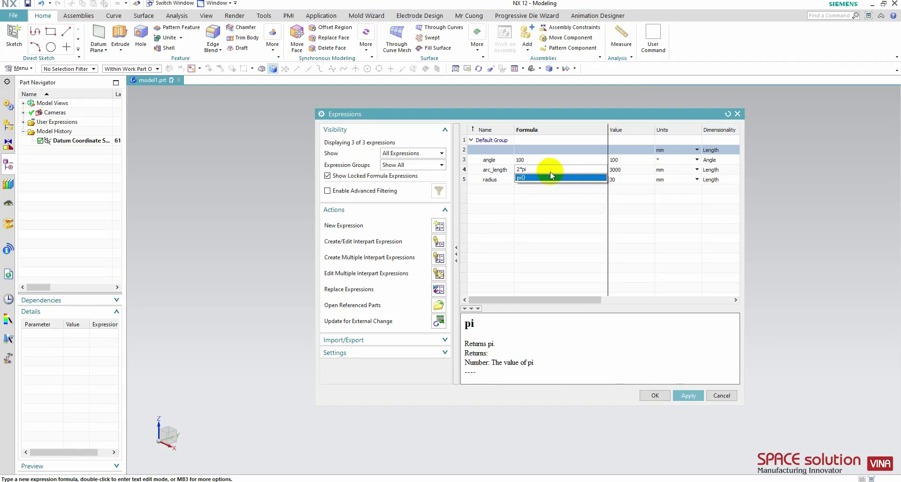
{"action": "left_click", "coordinate": [551, 178]}
{"action": "type", "text": "*r"}
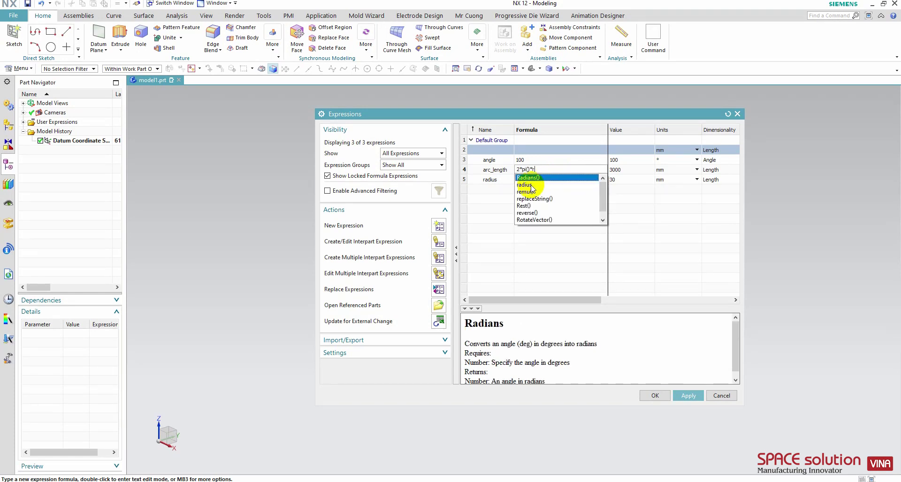
{"action": "left_click", "coordinate": [548, 184]}
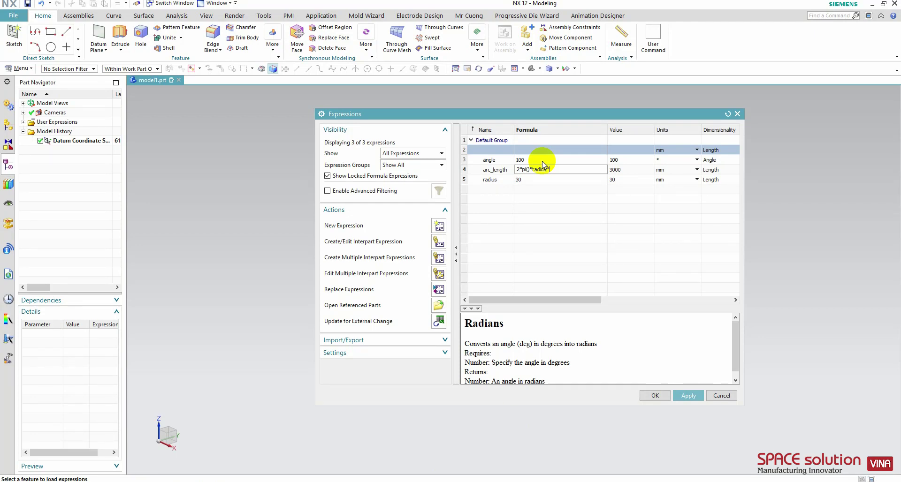
{"action": "type", "text": "*"}
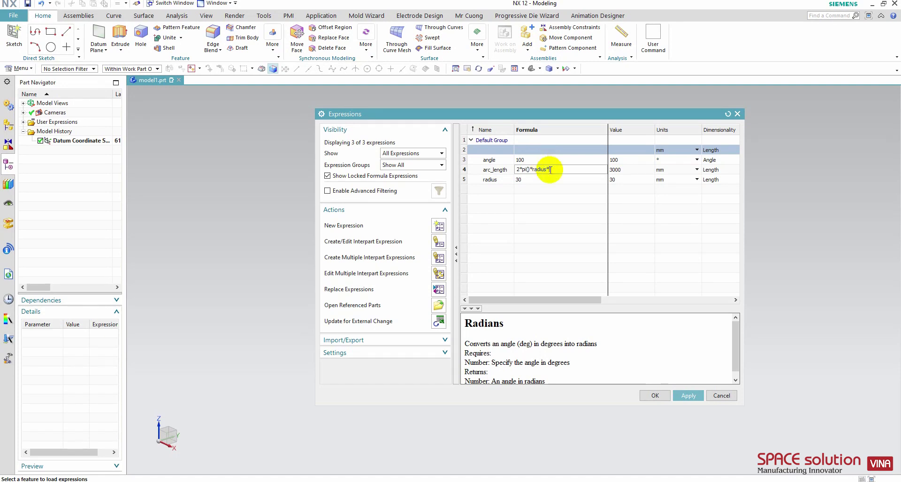
{"action": "type", "text": "ang"}
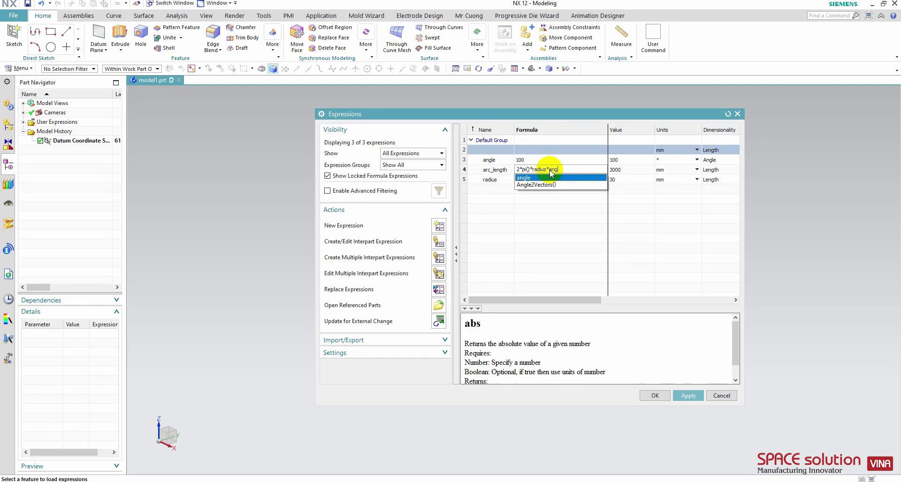
{"action": "left_click", "coordinate": [549, 177]}
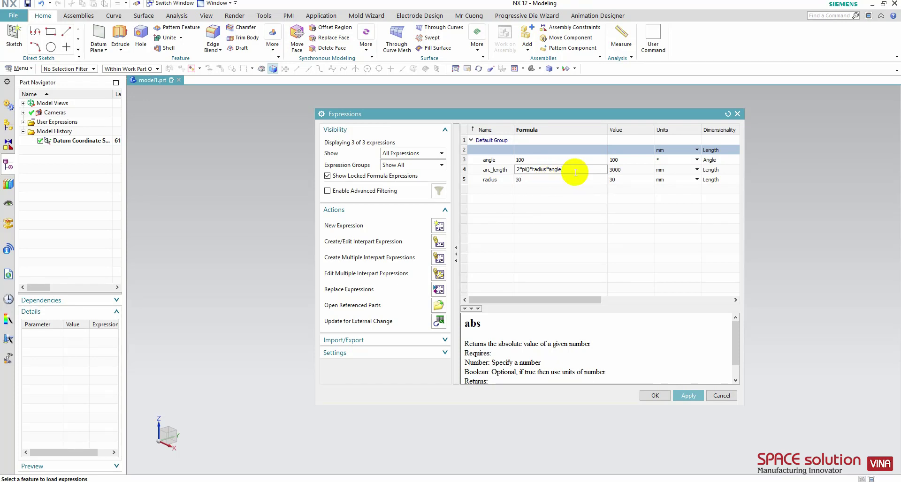
{"action": "type", "text": "/360"}
{"action": "key", "text": "Return"}
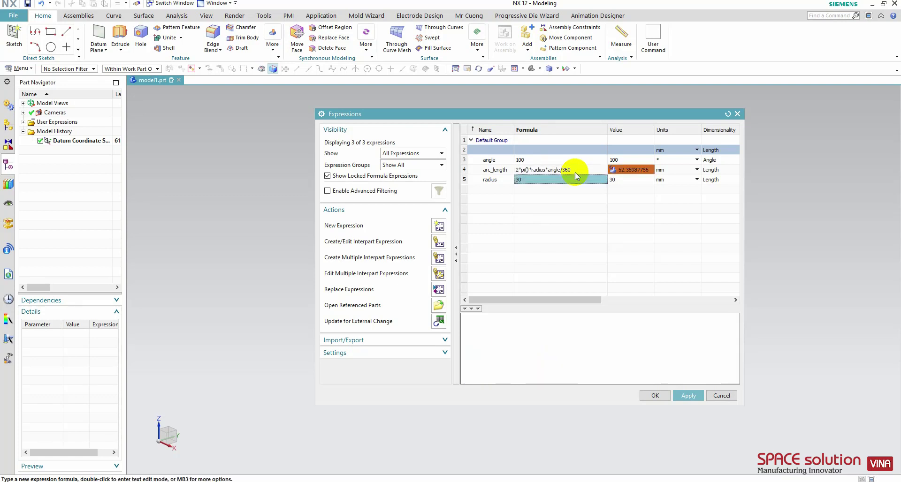
{"action": "left_click", "coordinate": [523, 171]}
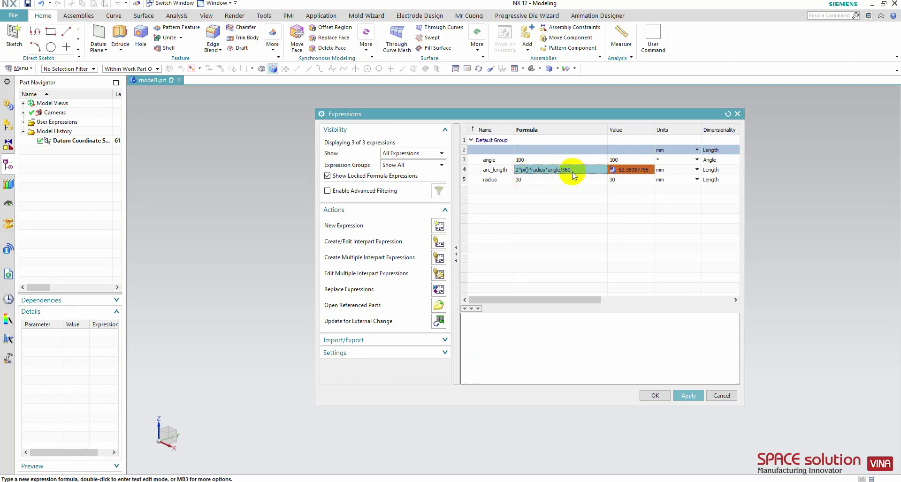